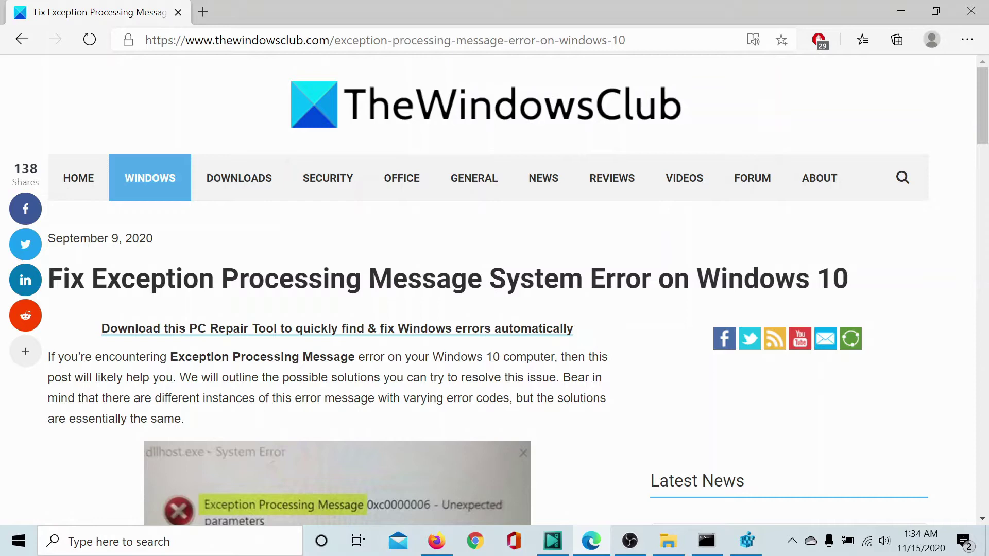
- Scroll the TheWindowsClub article down to the 'Modify the Error Mode registry key value' steps and path
scroll(591, 310, down, 3)
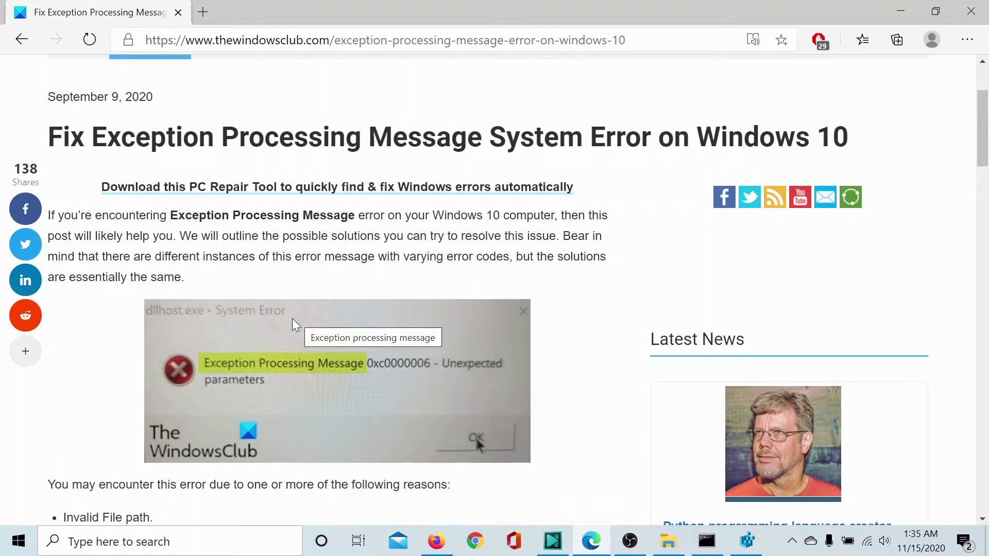
scroll(292, 319, down, 4)
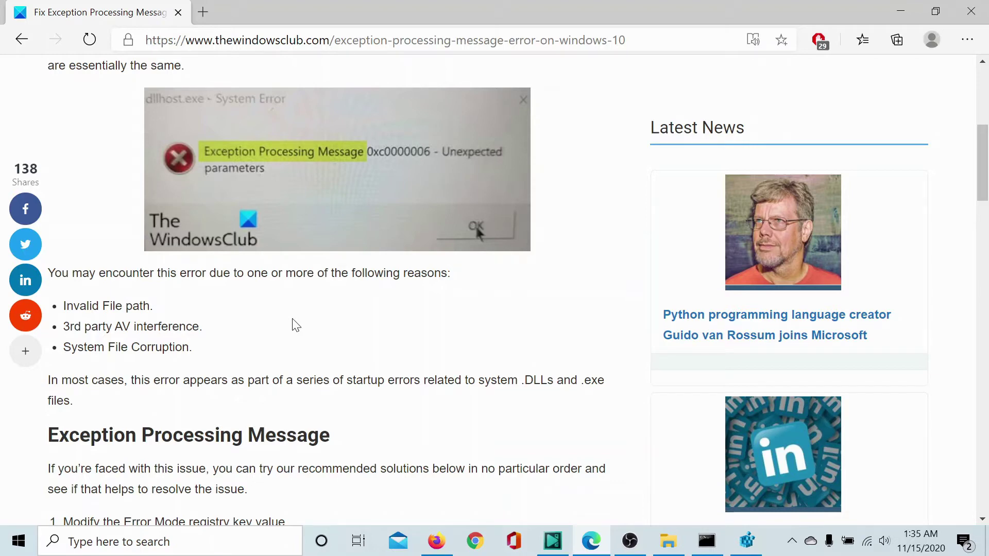
scroll(296, 325, down, 12)
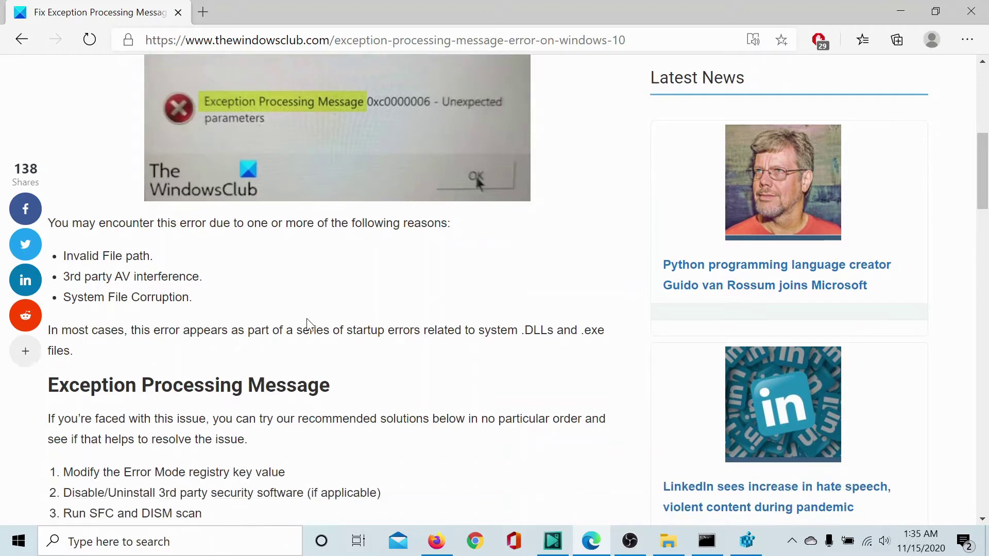
scroll(307, 324, down, 4)
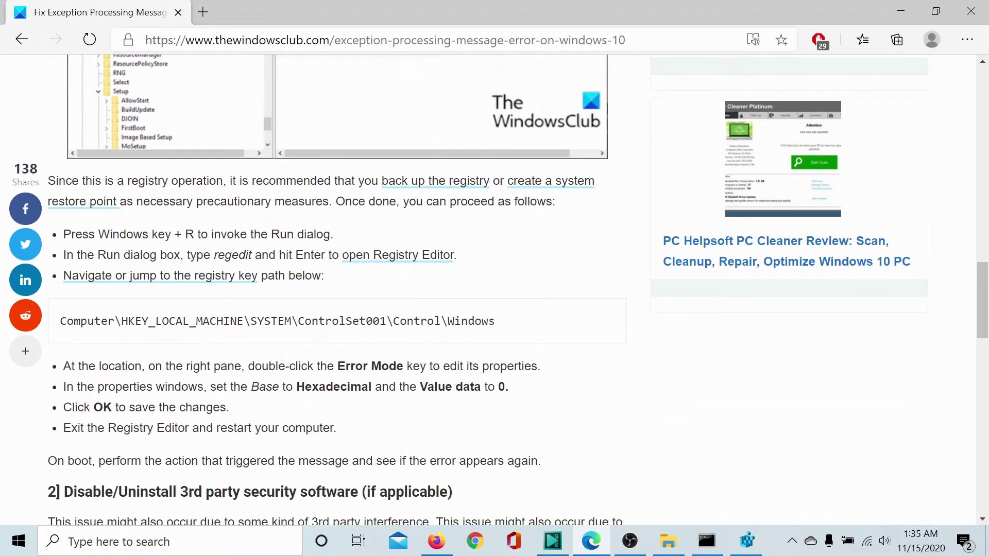
- Launch regedit from the Run box and select the registry key path in the article
key(super+r)
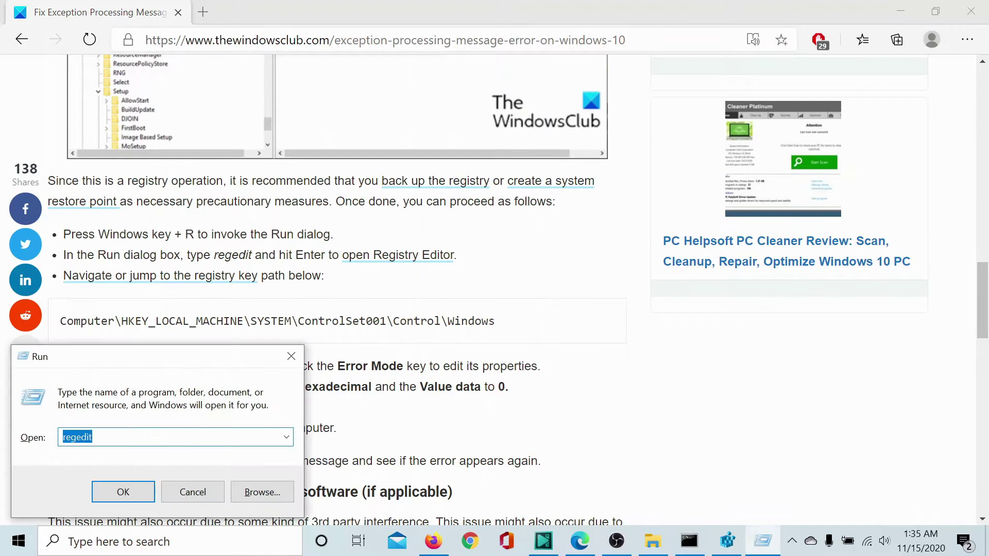
key(End)
click(728, 545)
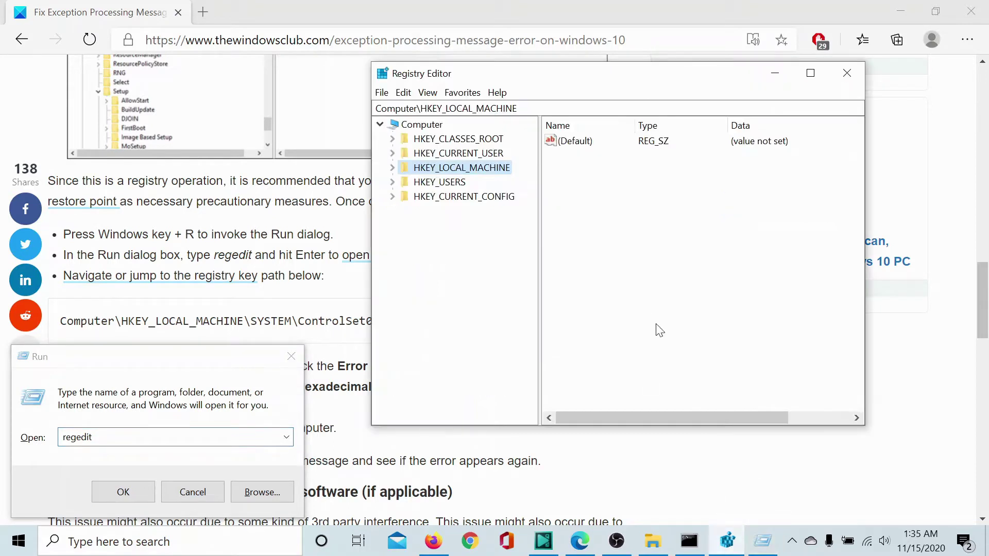
click(295, 264)
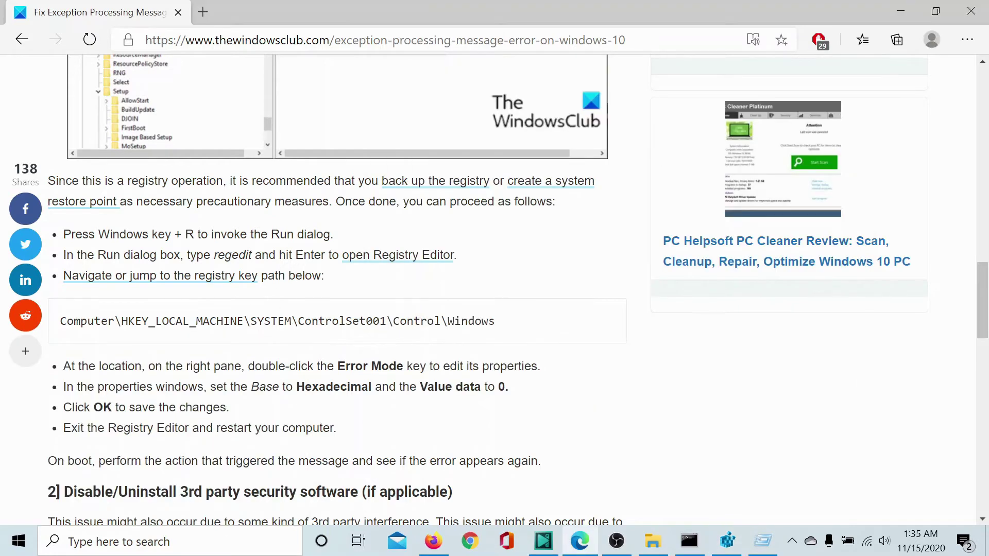
drag(61, 321, 519, 333)
click(727, 541)
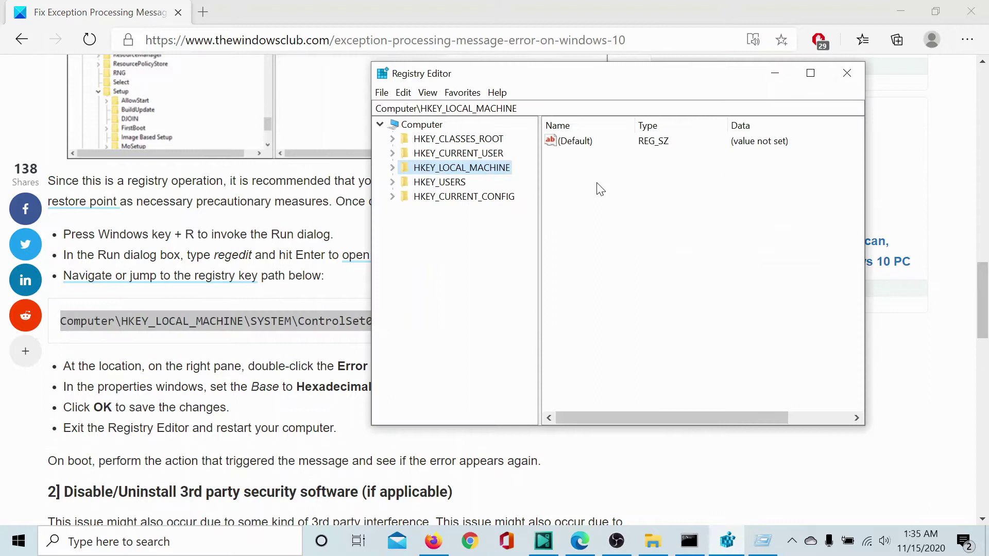
- Expand HKEY_LOCAL_MACHINE > SYSTEM > ControlSet001 > Control in the Registry Editor tree
click(393, 168)
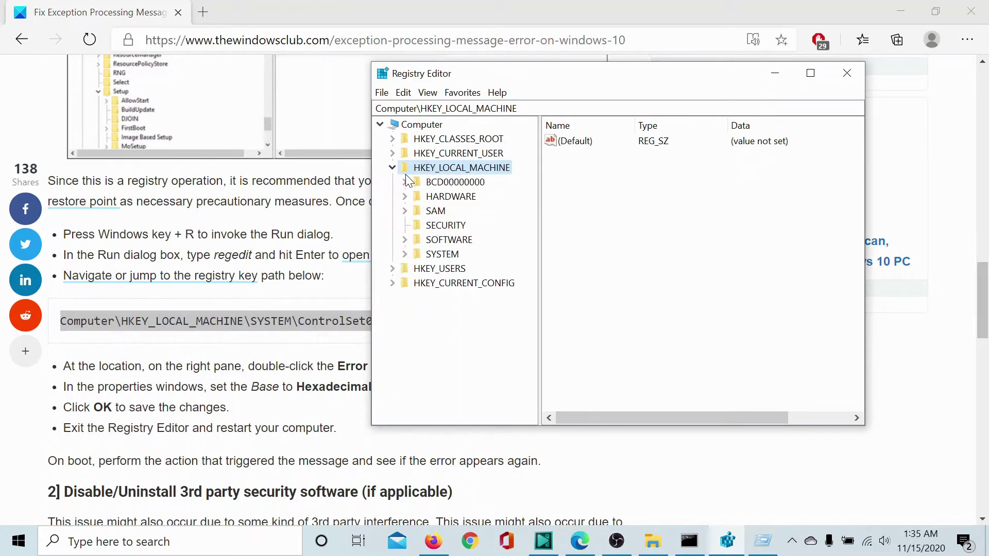
click(405, 254)
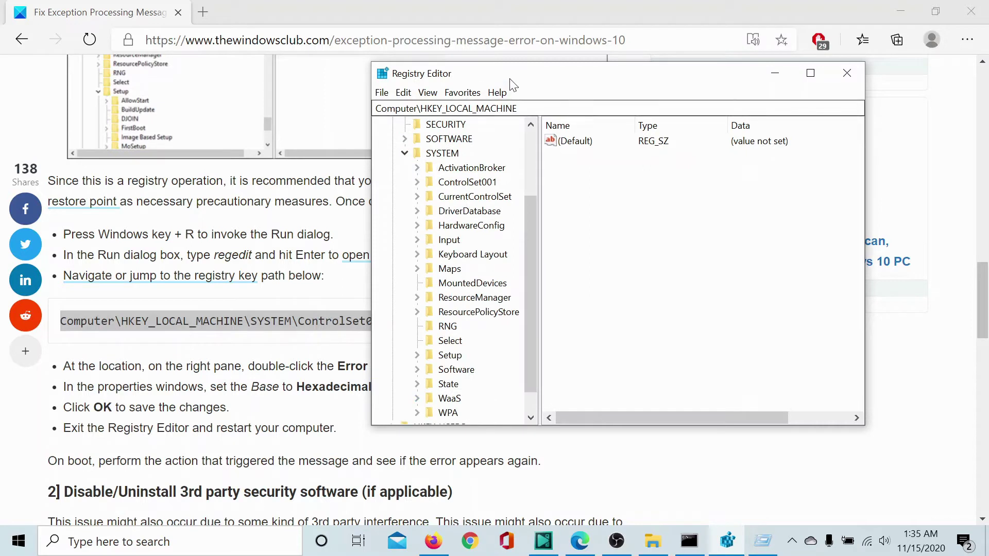
drag(509, 78, 574, 73)
scroll(511, 322, down, 1)
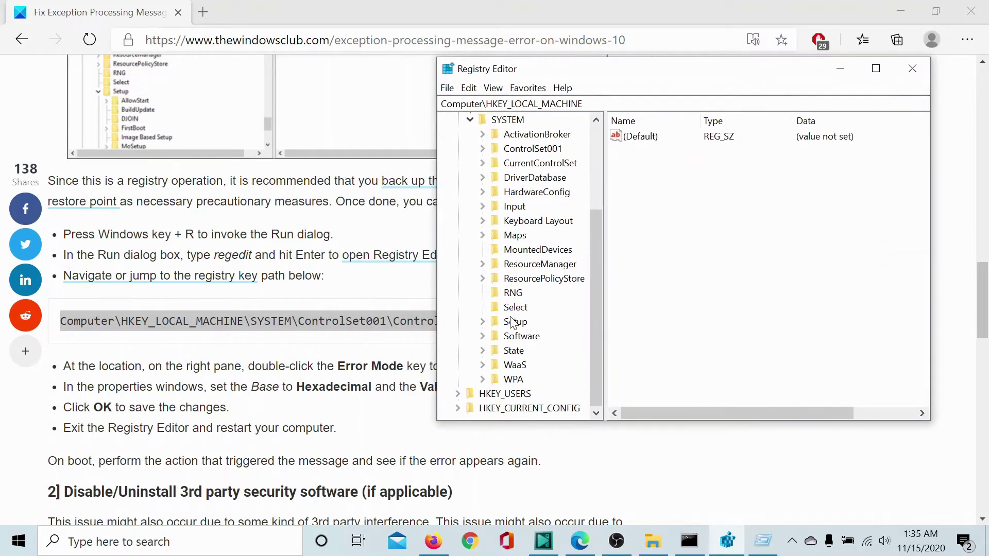
click(483, 149)
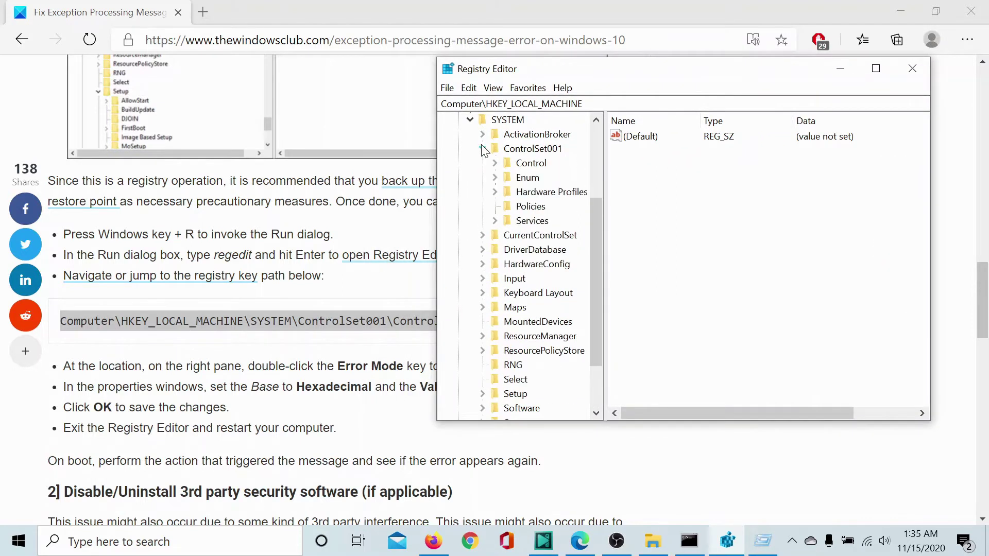
click(494, 164)
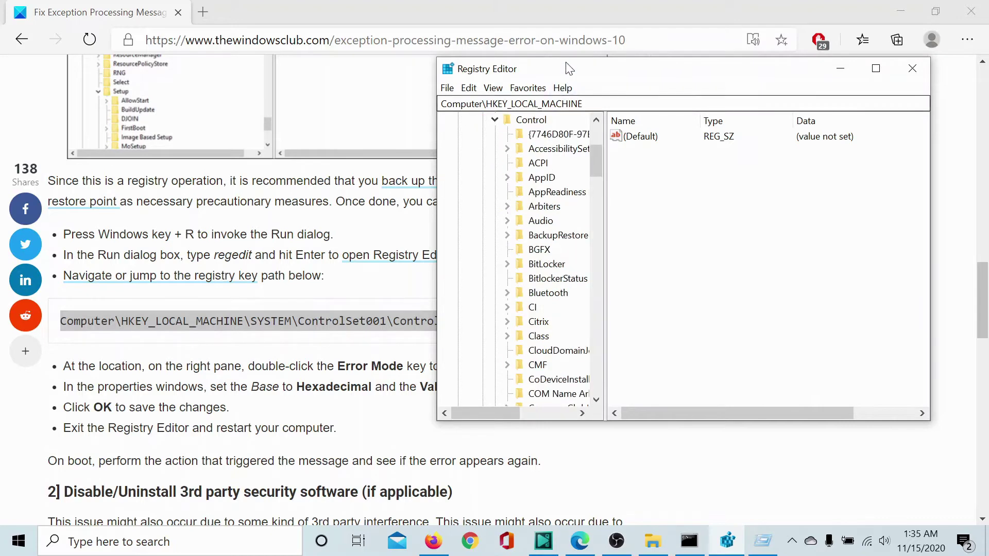
drag(571, 73, 487, 56)
scroll(465, 272, down, 12)
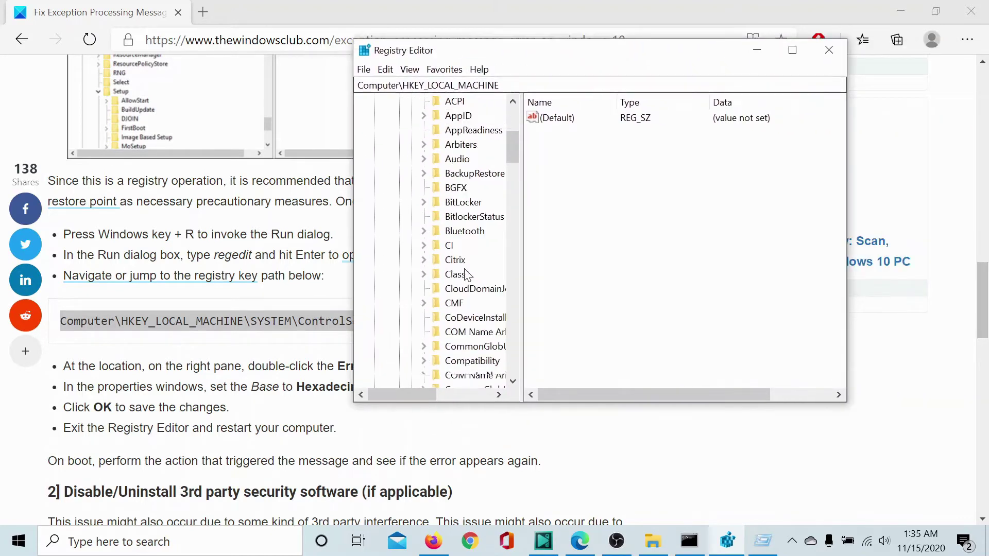
scroll(466, 273, down, 20)
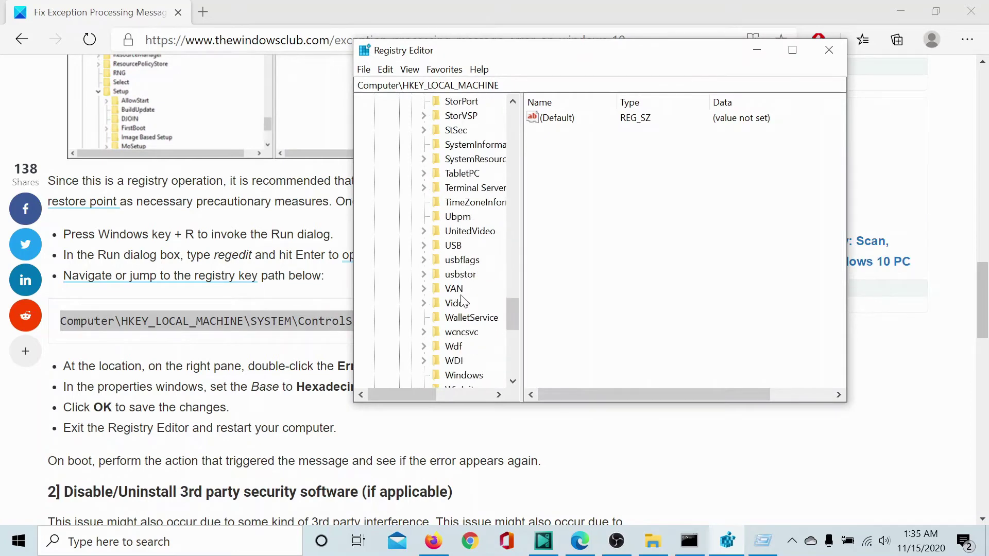
scroll(465, 304, down, 2)
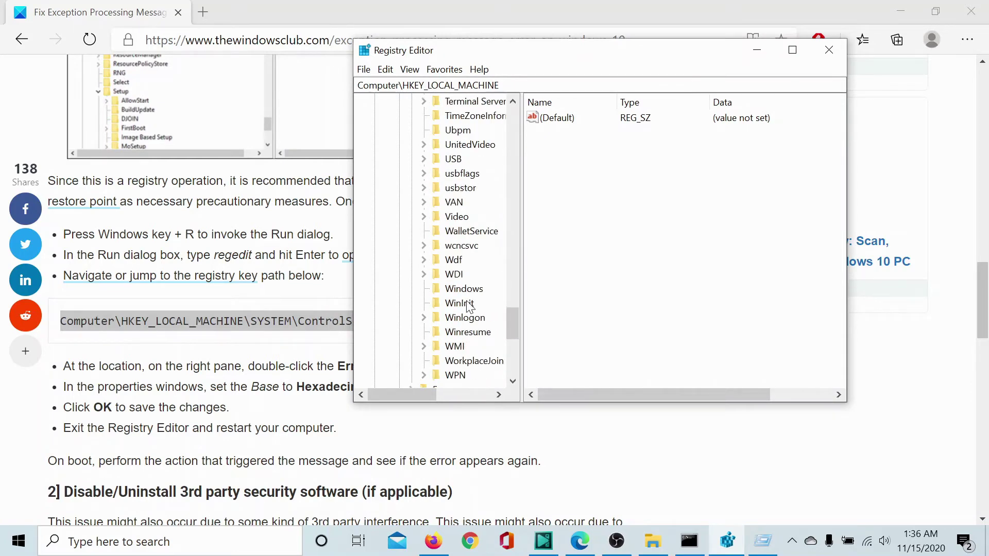
- Under Control\Windows, confirm ErrorMode's value data is 0 in hexadecimal
click(465, 289)
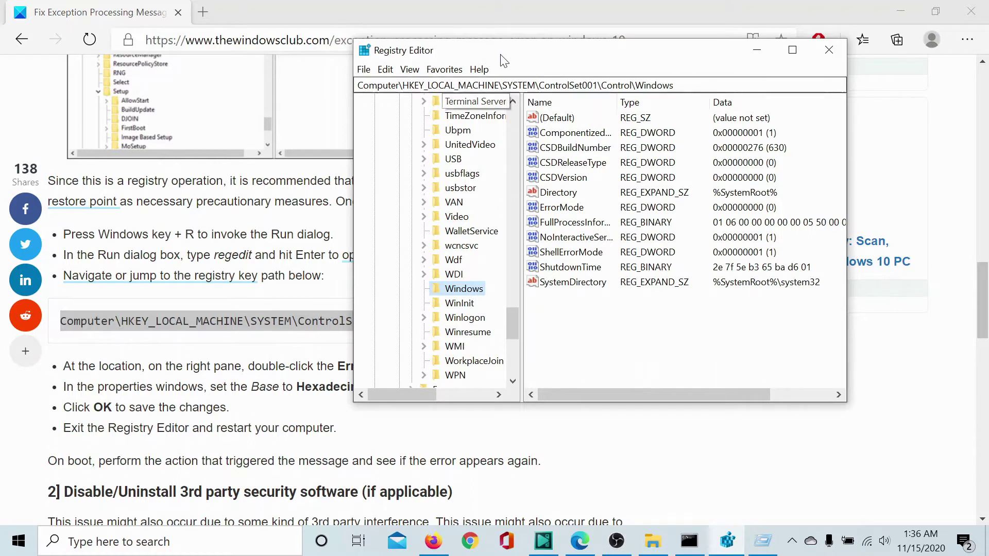
drag(503, 56, 504, 25)
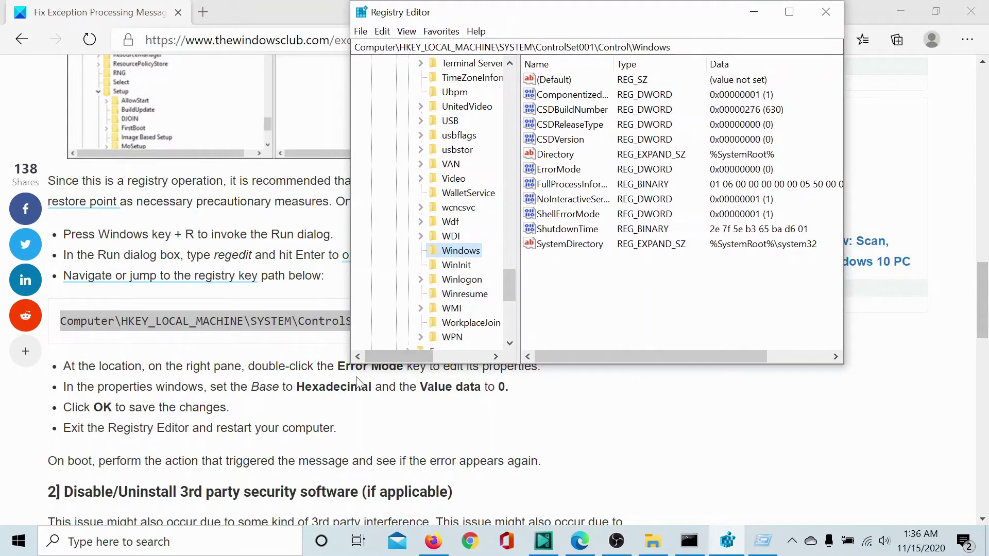
click(565, 171)
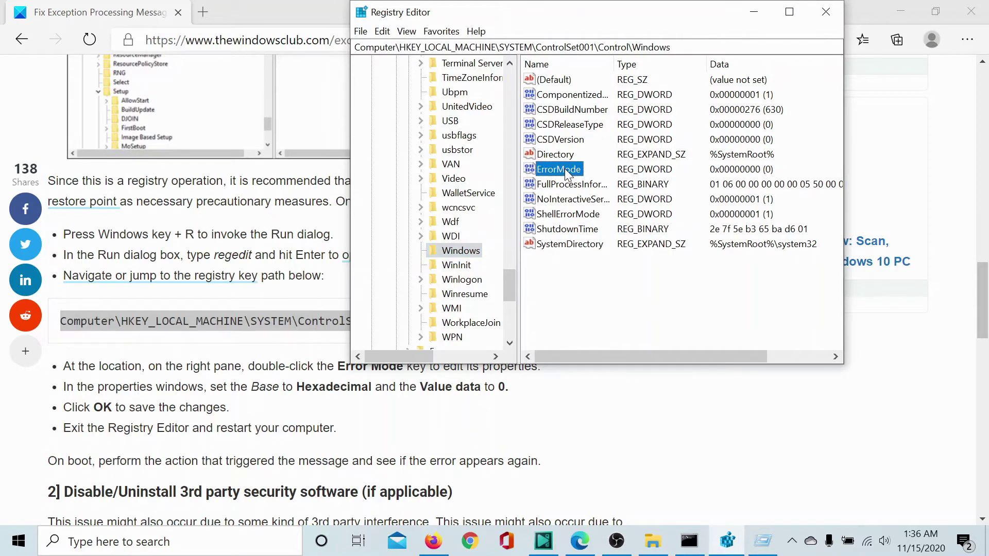
double_click(564, 168)
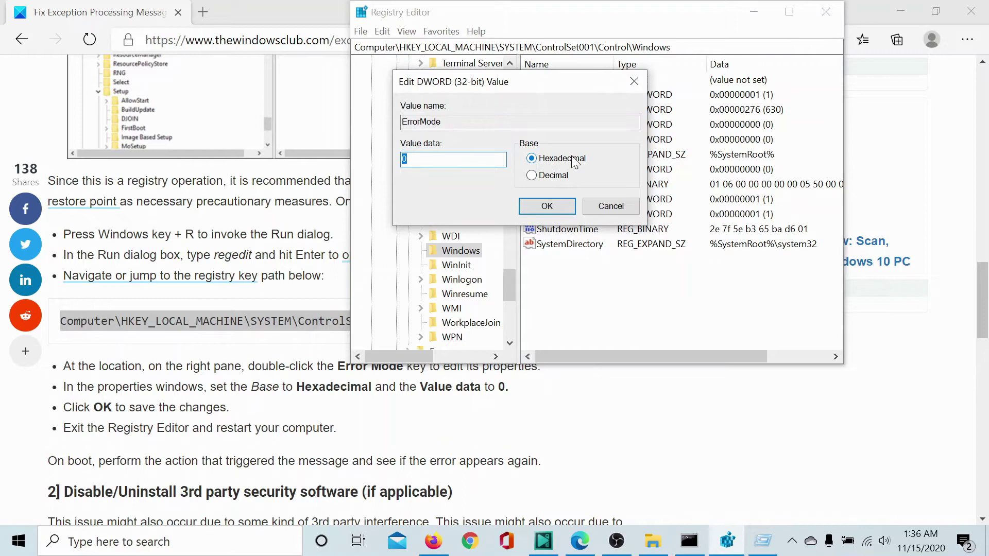
text(0)
click(545, 206)
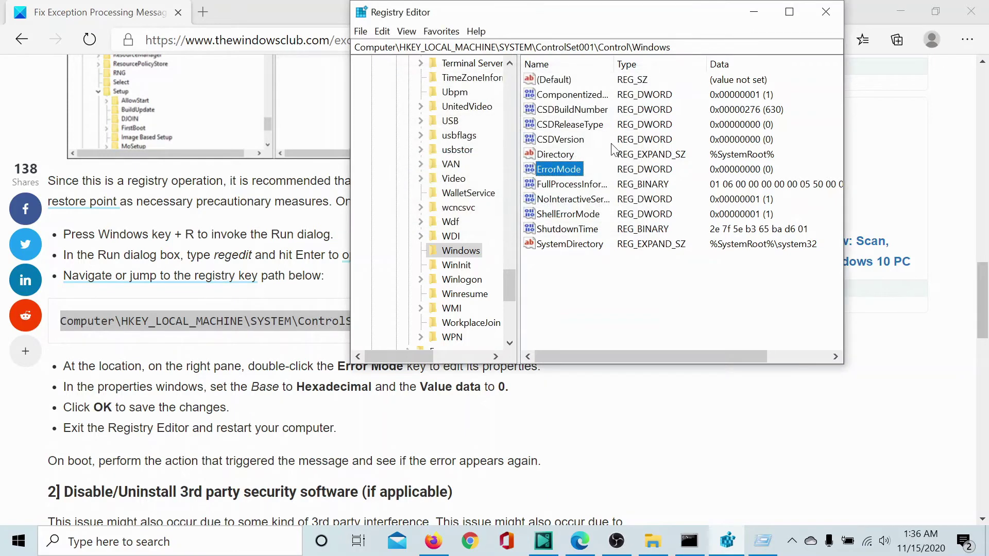
- Close Registry Editor and scroll the article down to the DISM and DLL sections
click(826, 11)
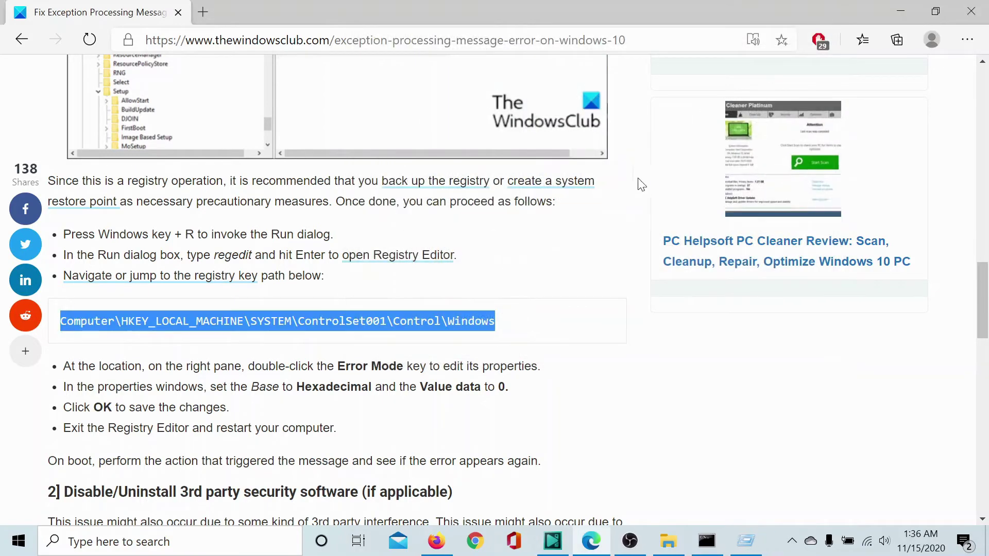
click(560, 290)
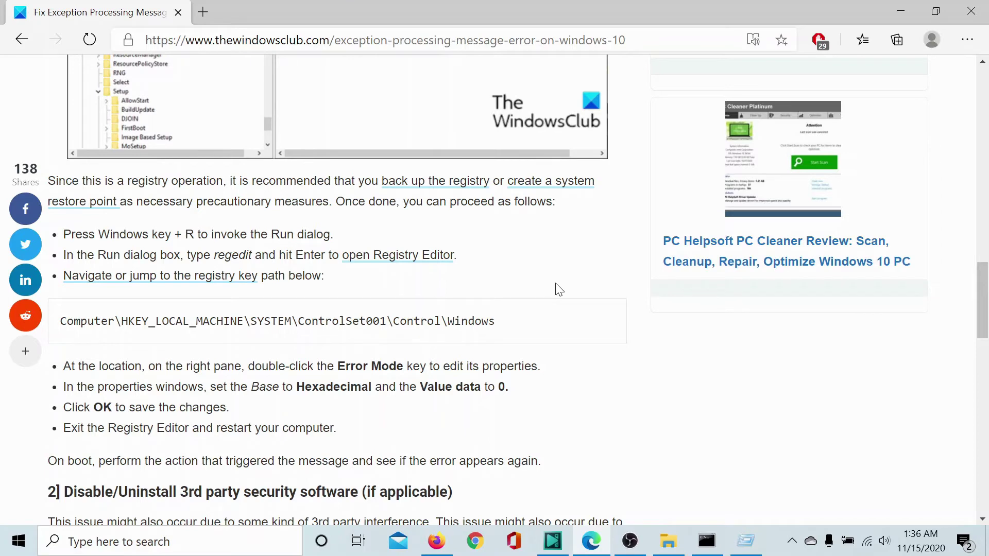
scroll(560, 289, down, 4)
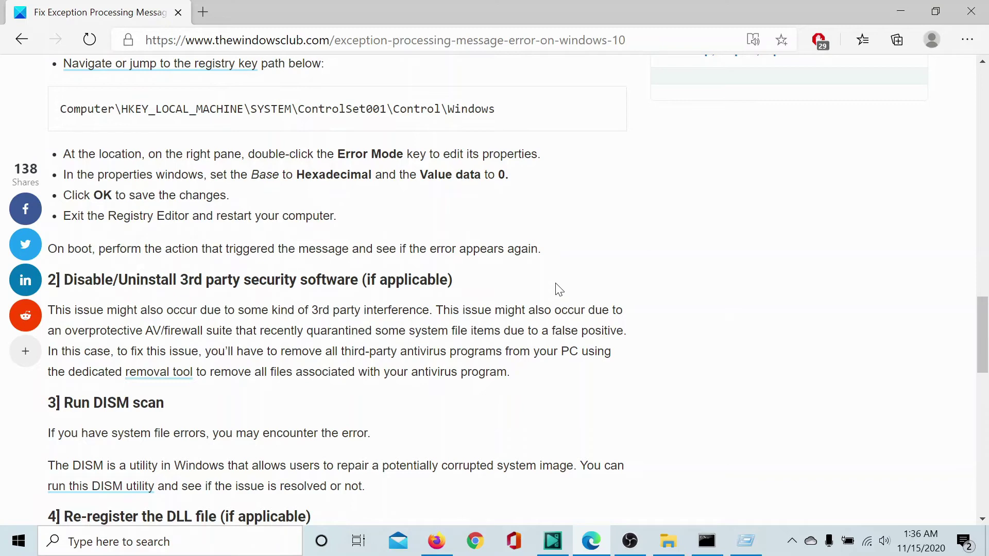
scroll(554, 292, down, 3)
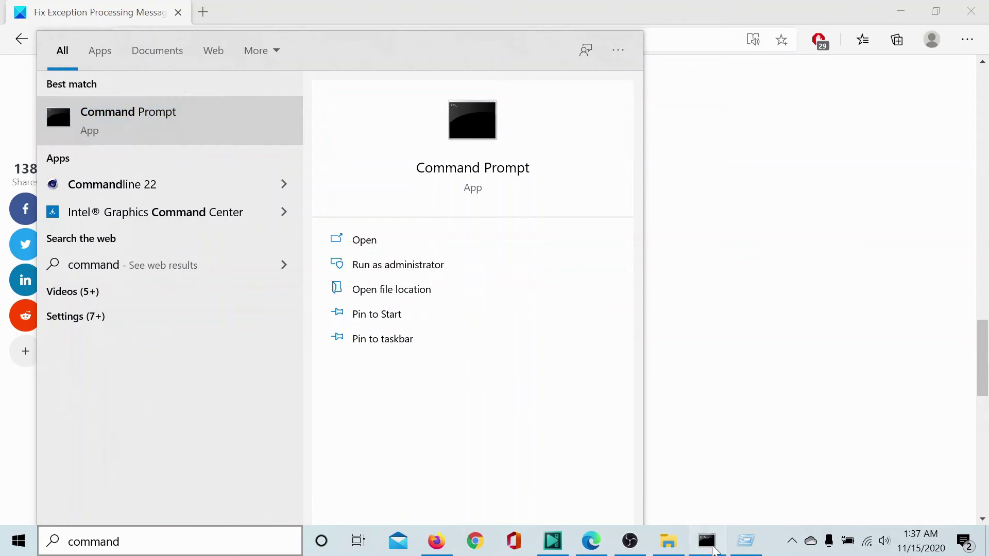
- Run sfc /scannow in an administrator Command Prompt, closing the window once verification starts
click(398, 264)
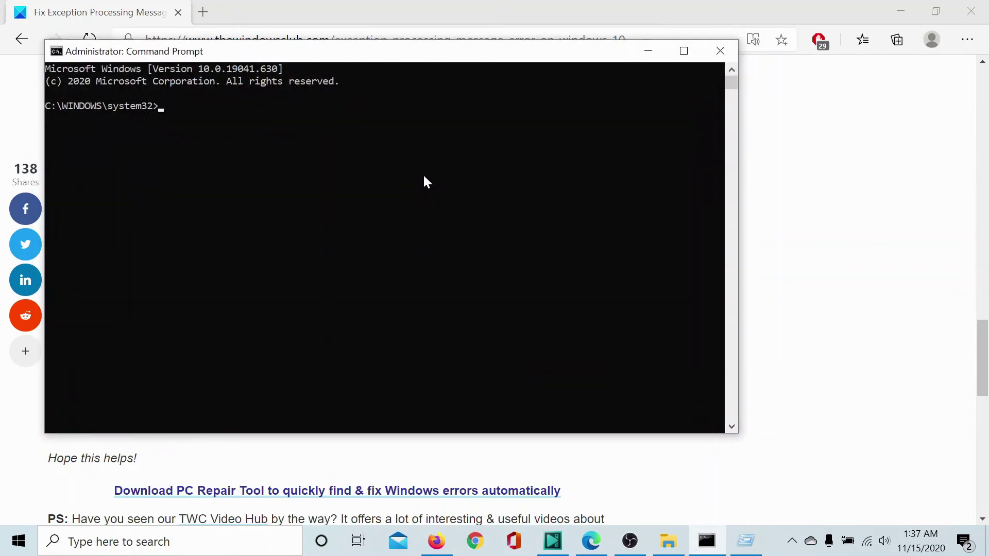
text(sfc /scannow)
key(Return)
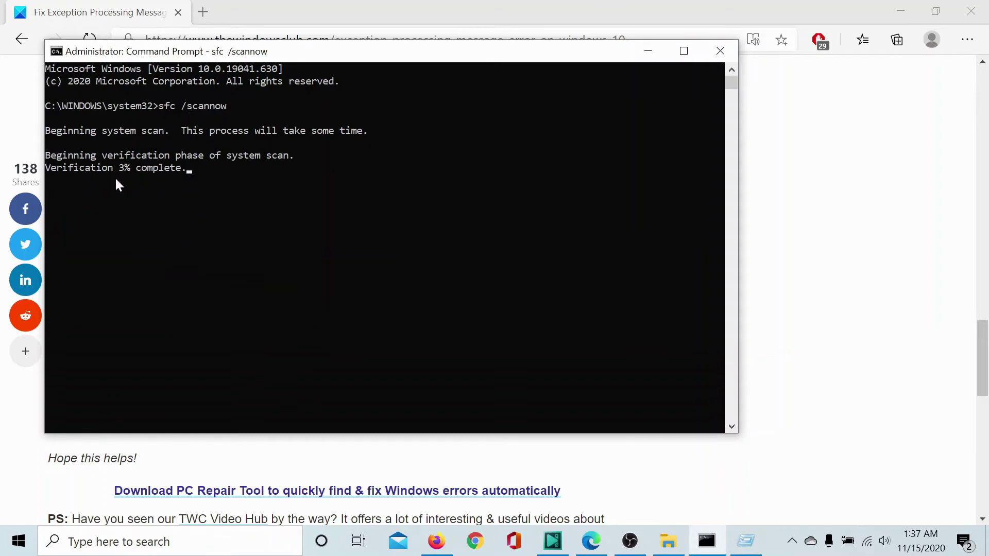
click(718, 54)
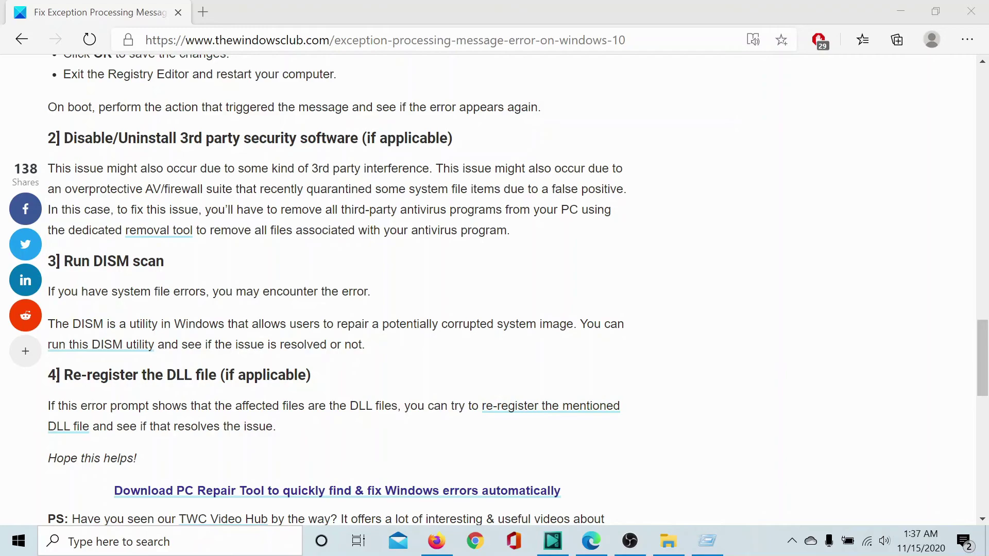
- Scroll the Exception Processing Message article back up to its header and title
scroll(179, 418, up, 20)
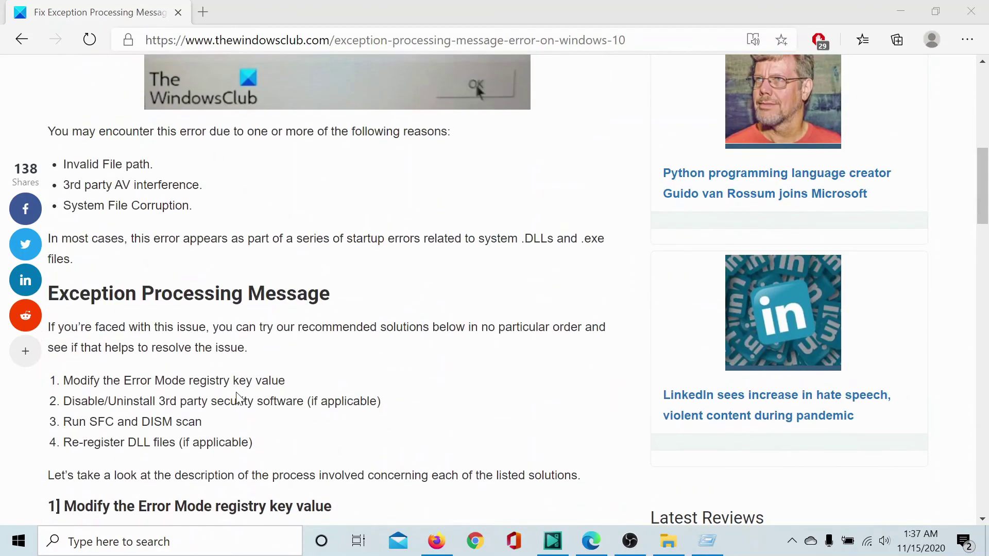